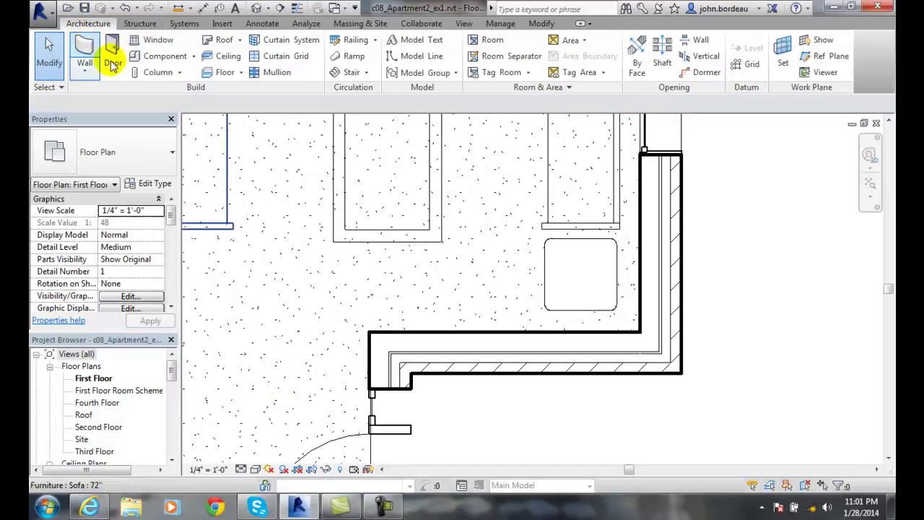
Step: Start the Window tool and browse the available fixed window sizes in the Type Selector
{"action": "left_click", "coordinate": [155, 43]}
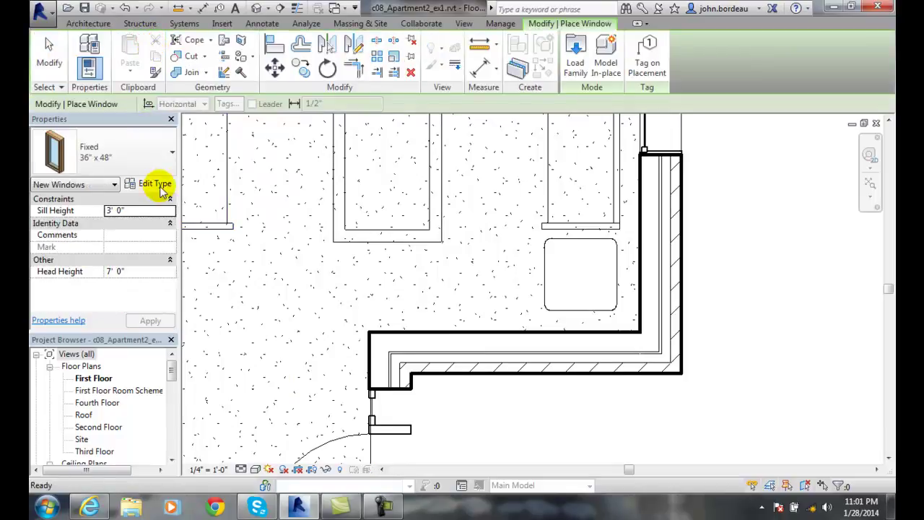
{"action": "left_click", "coordinate": [171, 154]}
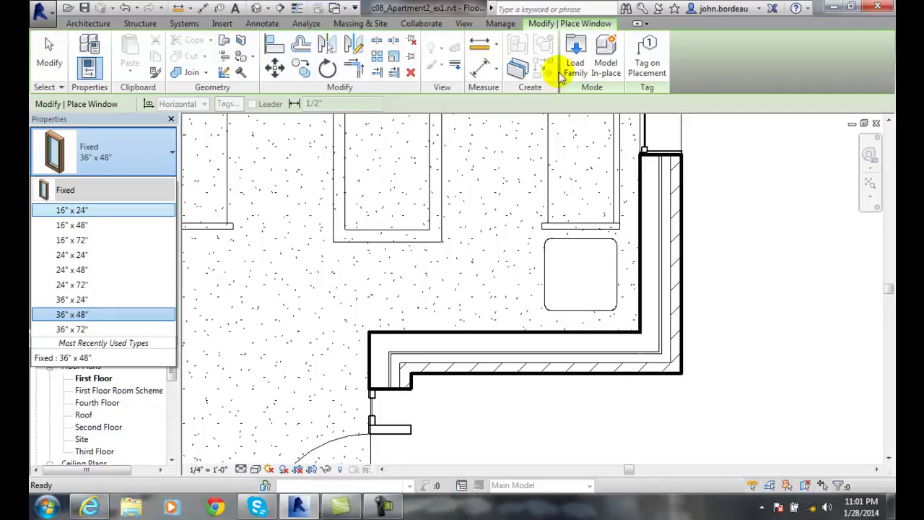
{"action": "left_click", "coordinate": [577, 61]}
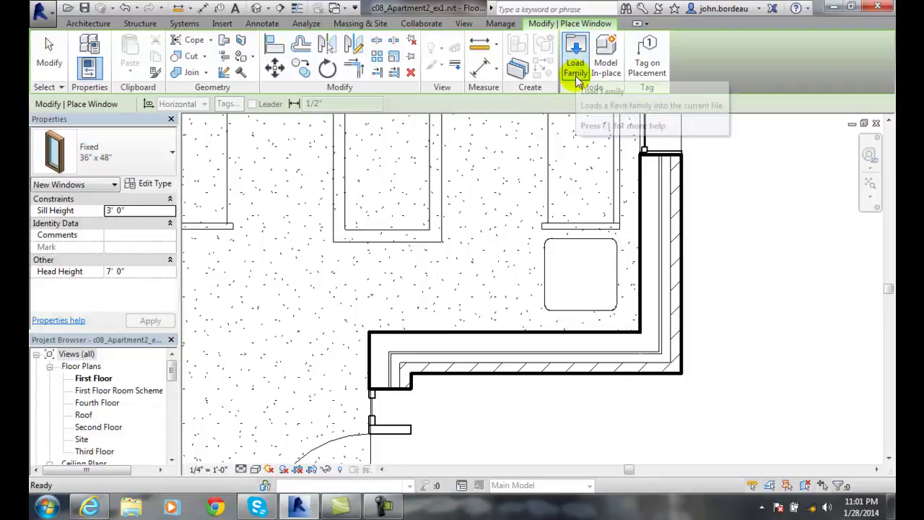
Step: Load Fixed with Trim.rfa from the library's Windows folder into the project
{"action": "left_click", "coordinate": [576, 71]}
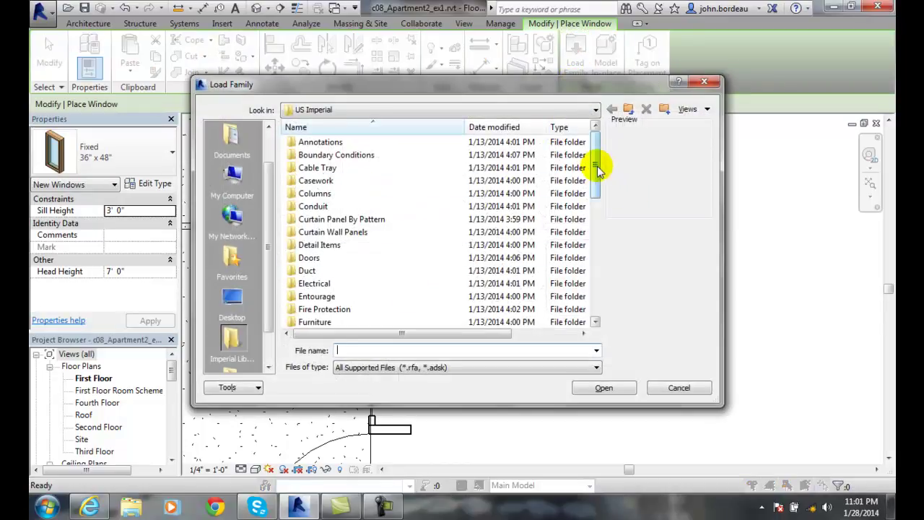
{"action": "left_click_drag", "start_coordinate": [594, 164], "coordinate": [596, 286]}
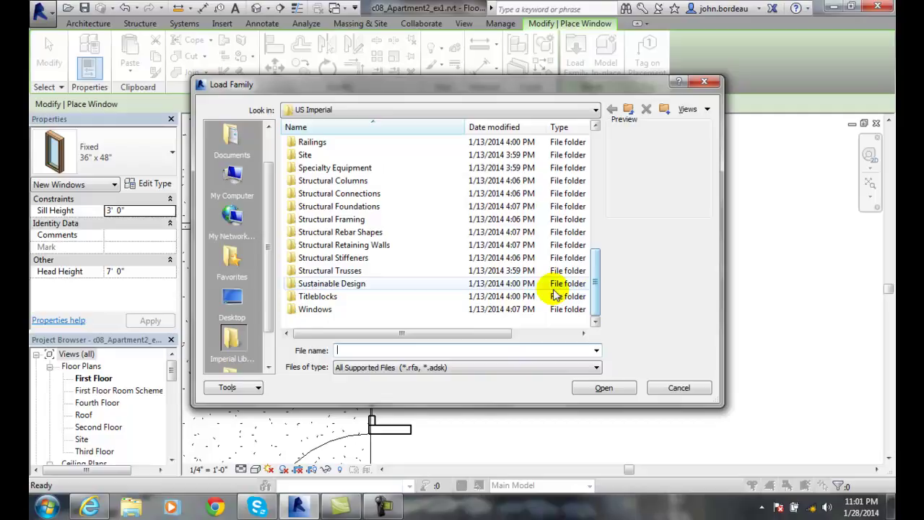
{"action": "left_click", "coordinate": [313, 310]}
{"action": "double_click", "coordinate": [310, 316]}
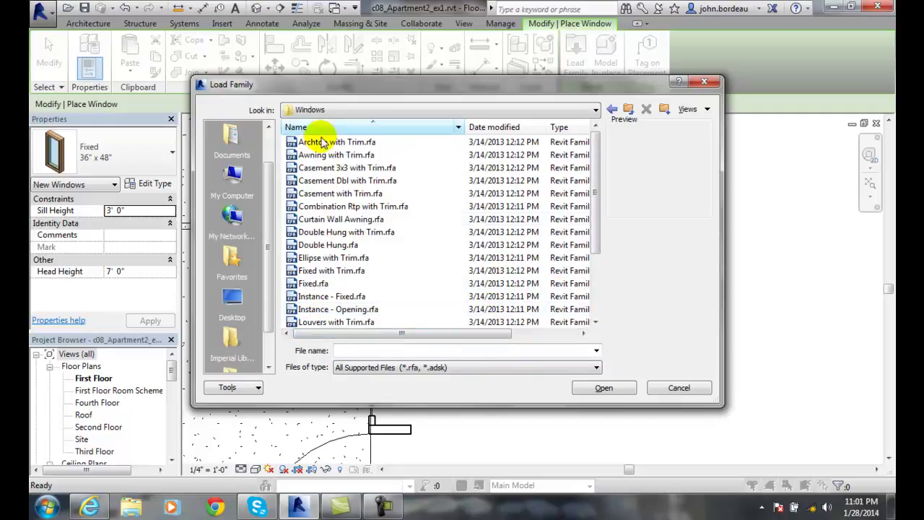
{"action": "left_click", "coordinate": [329, 273]}
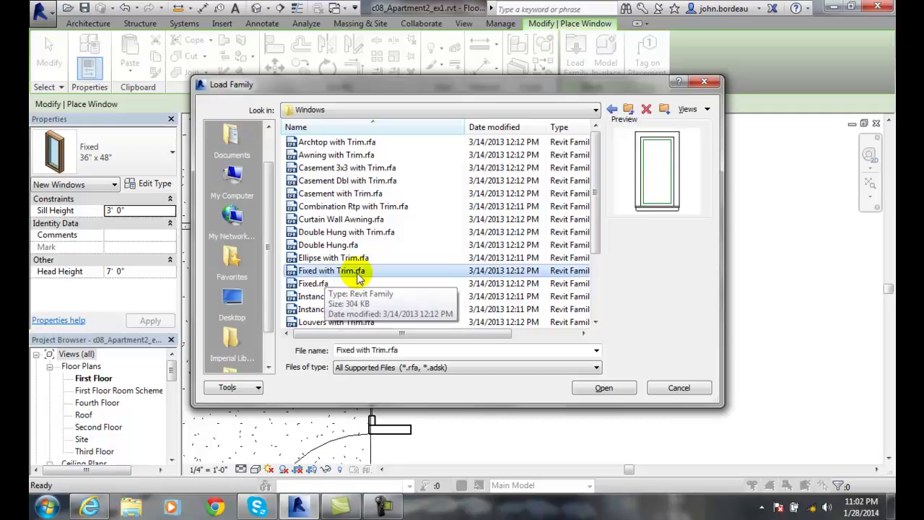
{"action": "left_click", "coordinate": [603, 389]}
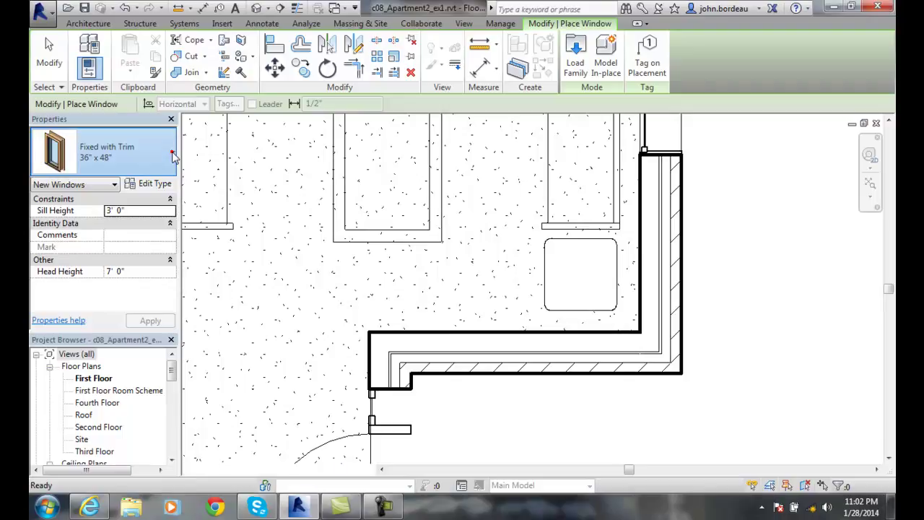
Step: Pick Fixed 16" x 48" from the Type Selector list
{"action": "left_click", "coordinate": [172, 155]}
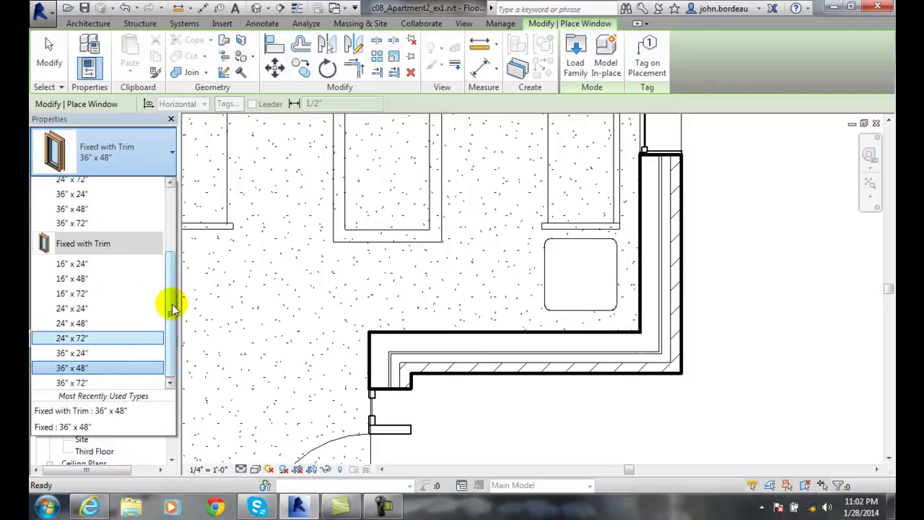
{"action": "mouse_move", "coordinate": [173, 309]}
{"action": "left_mouse_down"}
{"action": "mouse_move", "coordinate": [180, 315]}
{"action": "mouse_move", "coordinate": [168, 309]}
{"action": "mouse_move", "coordinate": [165, 241]}
{"action": "left_mouse_up"}
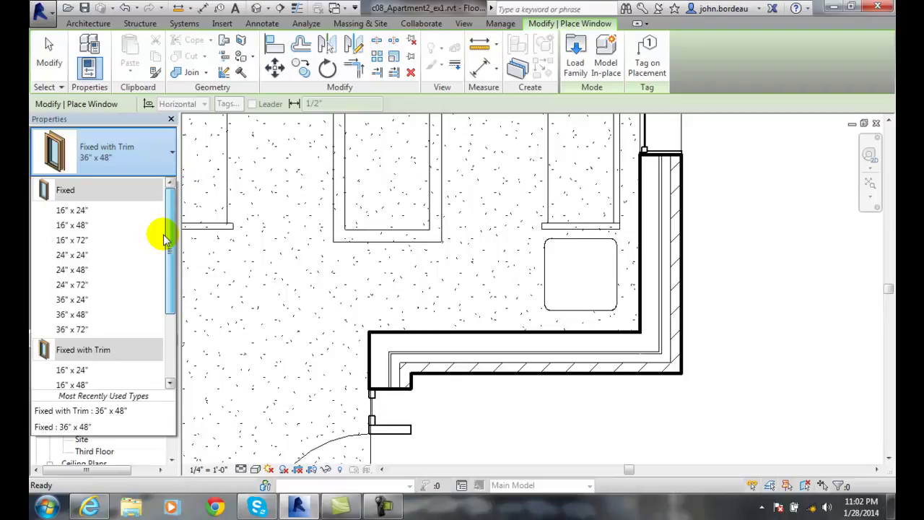
{"action": "left_click", "coordinate": [85, 225]}
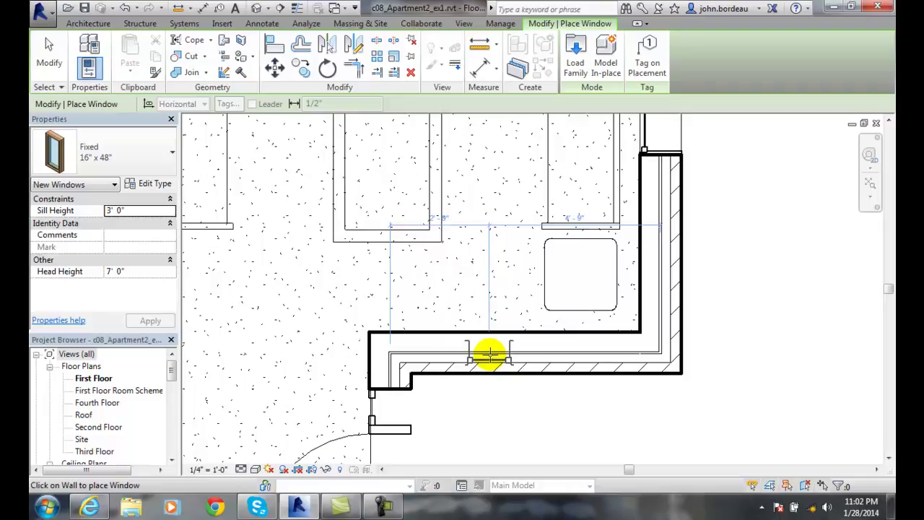
Step: Place the window in the lower exterior wall, 3'-0" from the wall end
{"action": "left_click", "coordinate": [489, 354]}
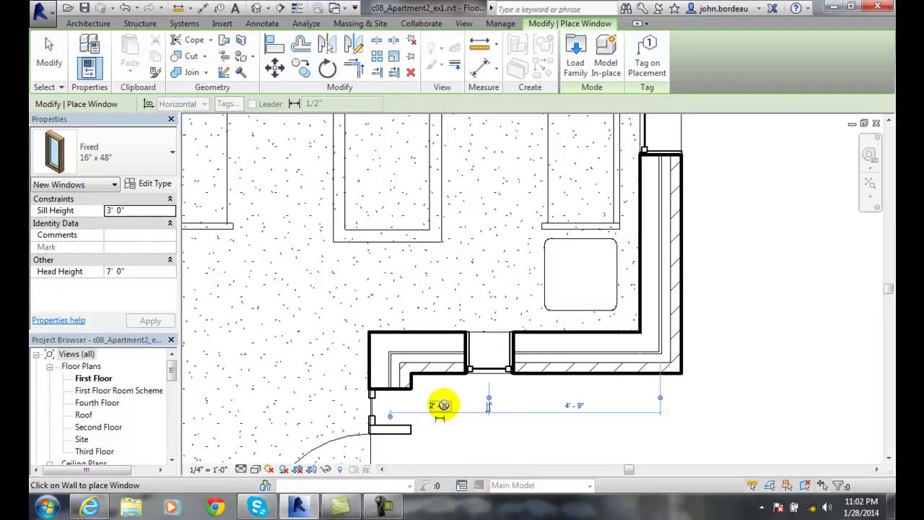
{"action": "left_click", "coordinate": [442, 405]}
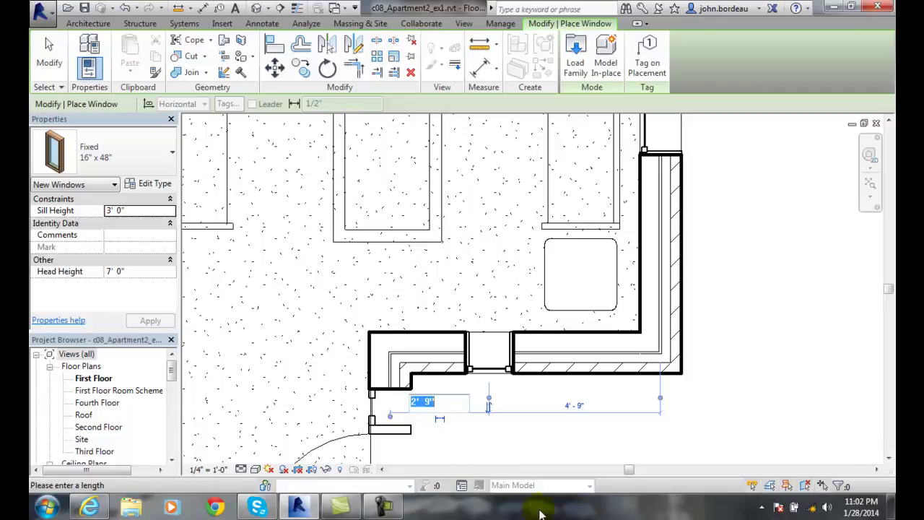
{"action": "key", "text": "Return"}
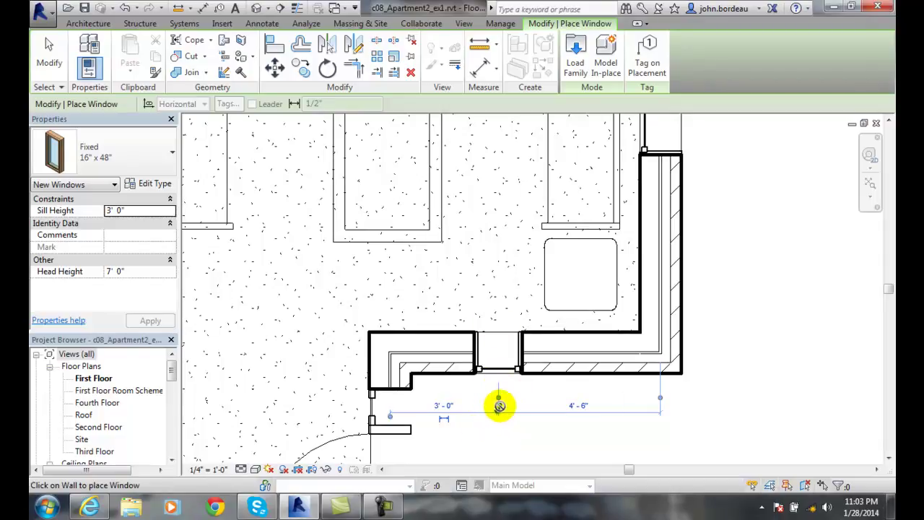
{"action": "left_click", "coordinate": [499, 405]}
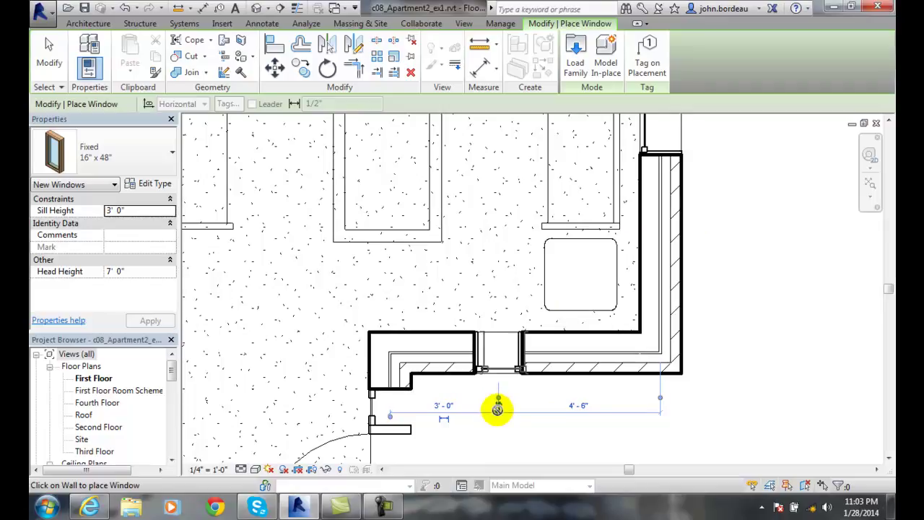
Step: Select the newly placed window to check its position
{"action": "left_click", "coordinate": [498, 410]}
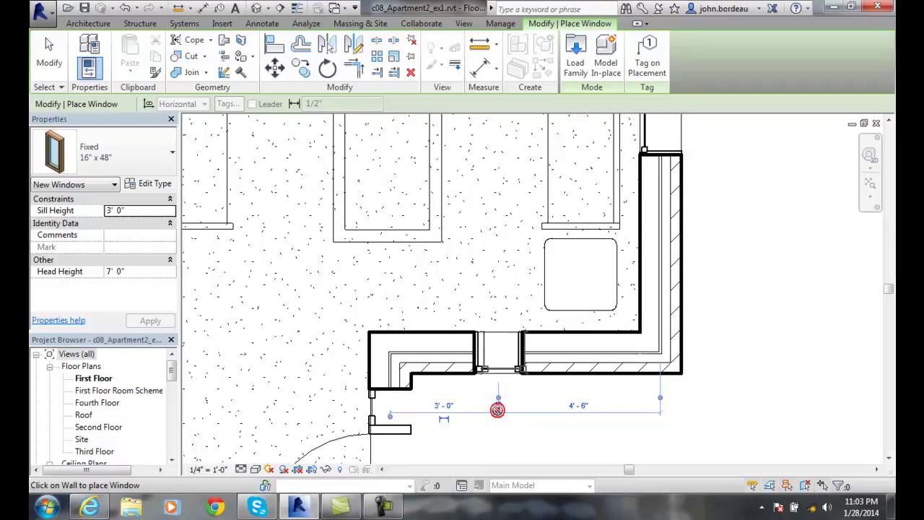
{"action": "left_click", "coordinate": [500, 298]}
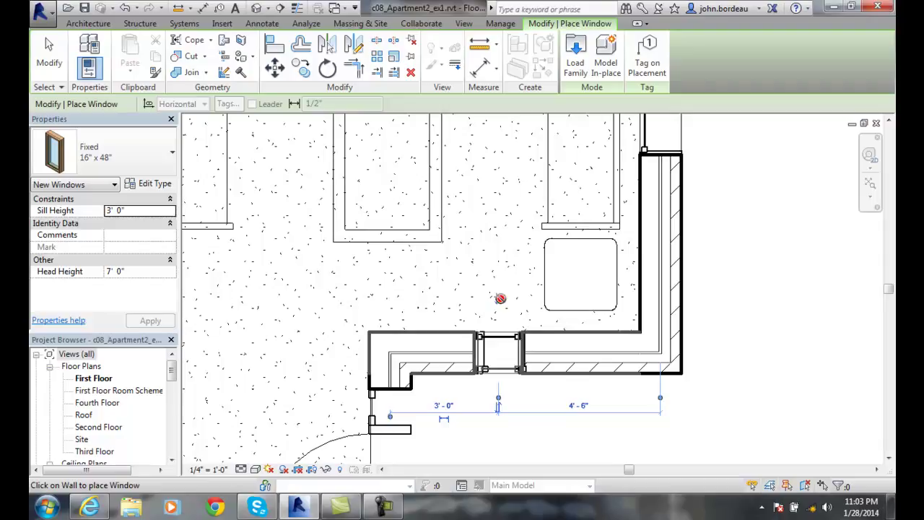
{"action": "left_click", "coordinate": [496, 406]}
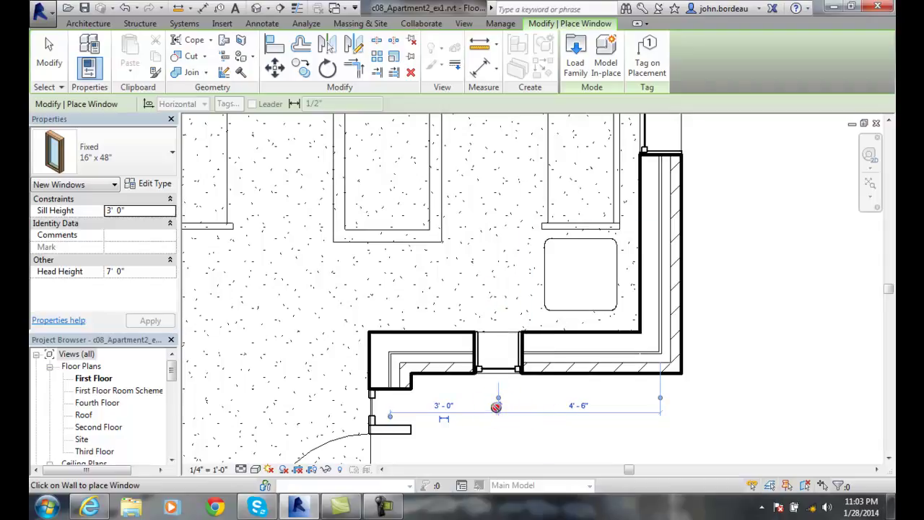
{"action": "left_click", "coordinate": [496, 406]}
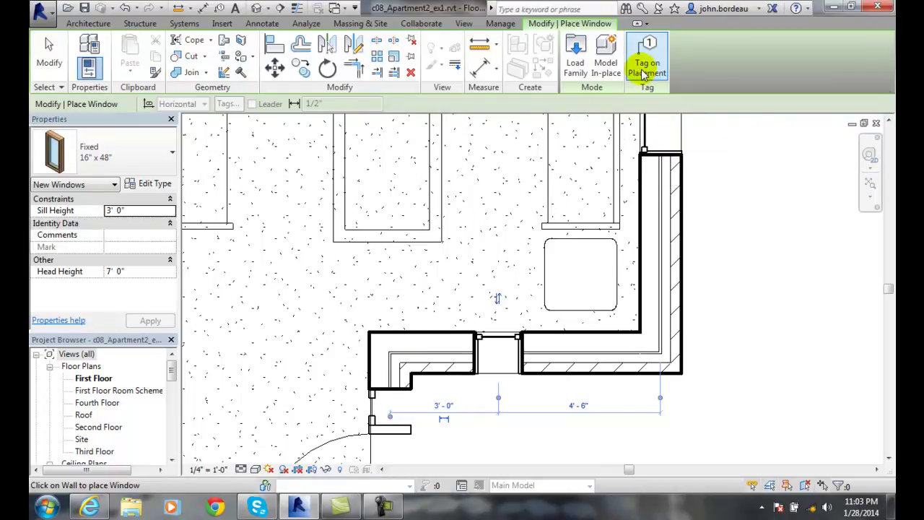
Step: Turn on Tag on Placement and restart the Window tool with Fixed 16" x 48"
{"action": "left_click", "coordinate": [645, 74]}
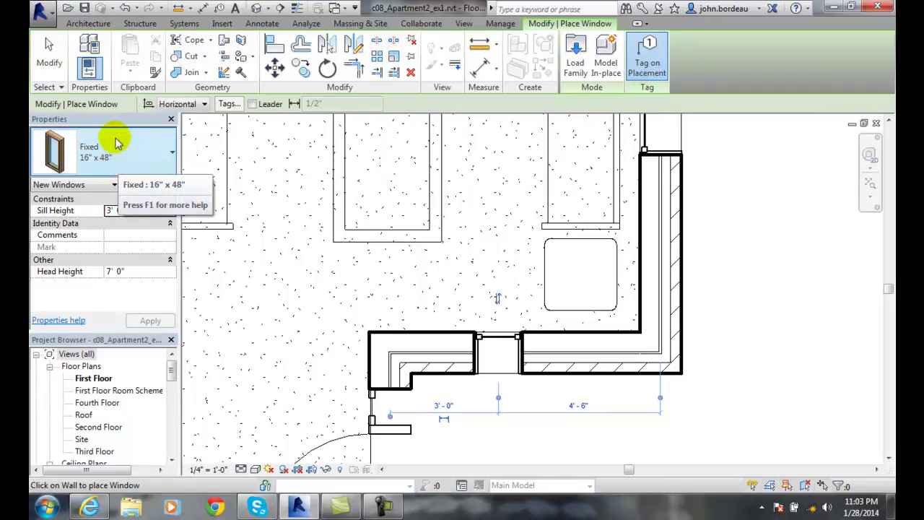
{"action": "left_click", "coordinate": [90, 23]}
{"action": "left_click", "coordinate": [149, 41]}
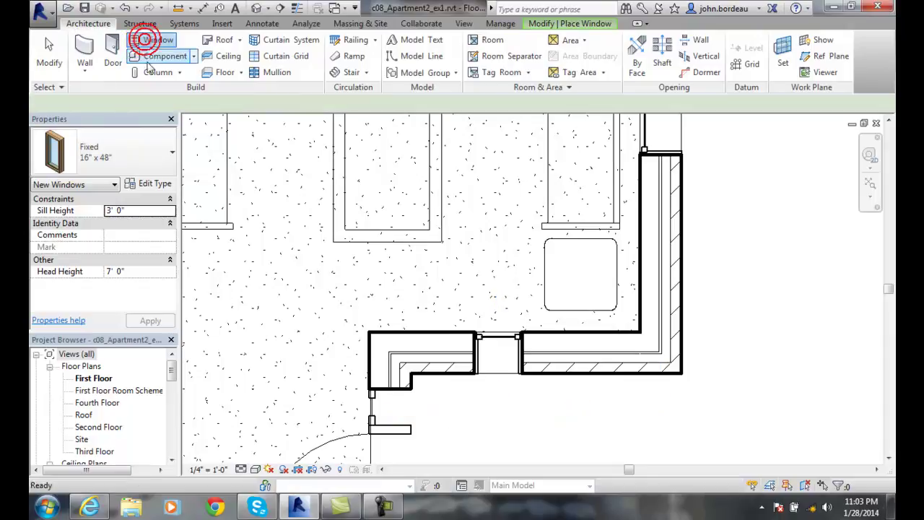
{"action": "left_click", "coordinate": [119, 152]}
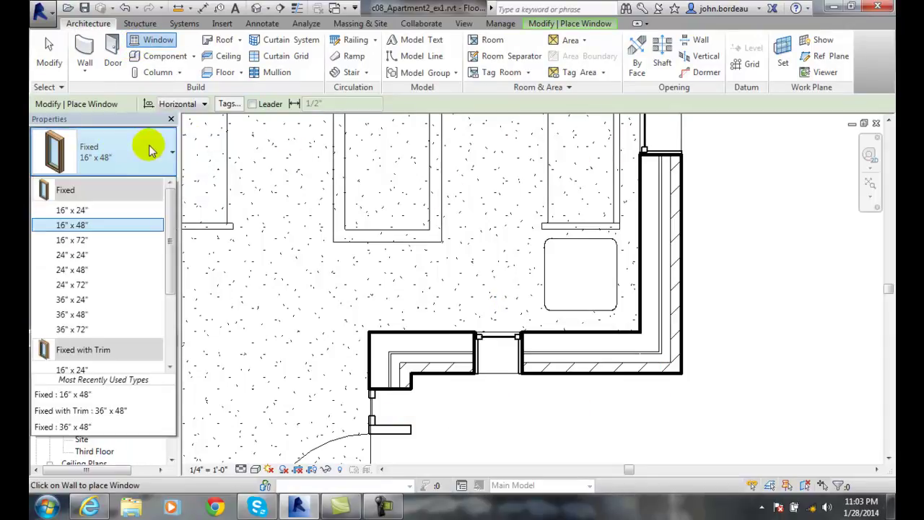
{"action": "left_click", "coordinate": [85, 225]}
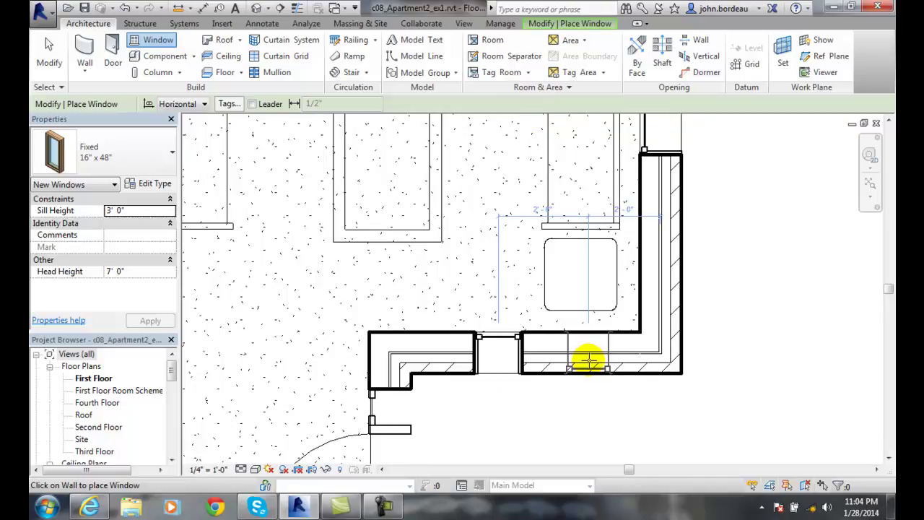
Step: Place the second window in the lower wall, right of the first
{"action": "left_click", "coordinate": [593, 360]}
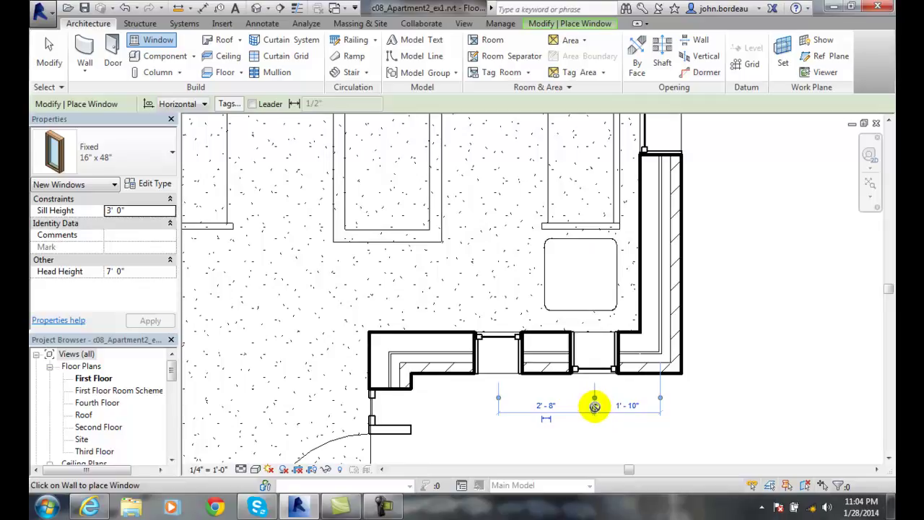
{"action": "left_click", "coordinate": [570, 23]}
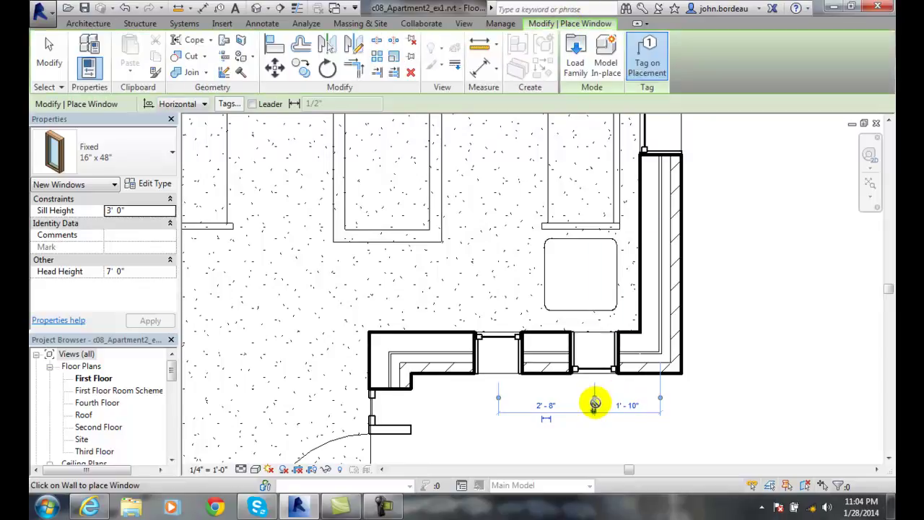
{"action": "left_click", "coordinate": [592, 347]}
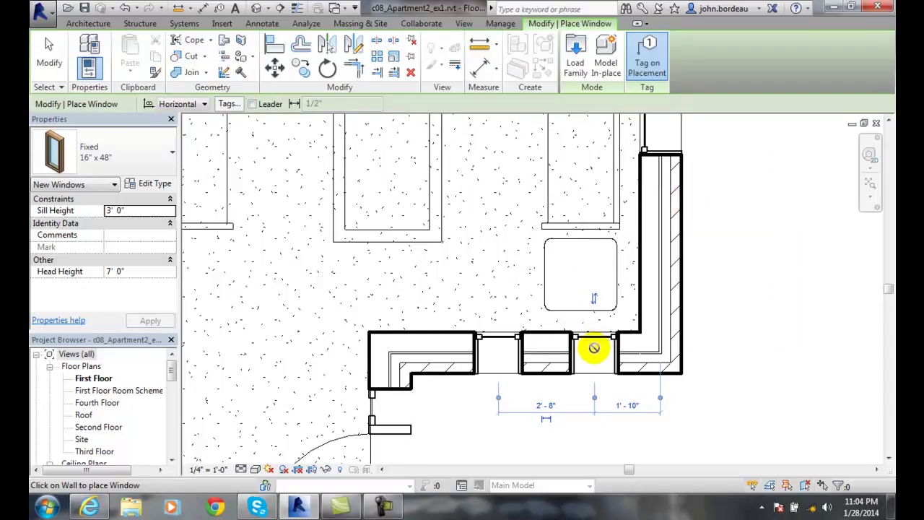
Step: Exit the window tool and open Visibility/Graphics for the First Floor plan
{"action": "key", "text": "Escape"}
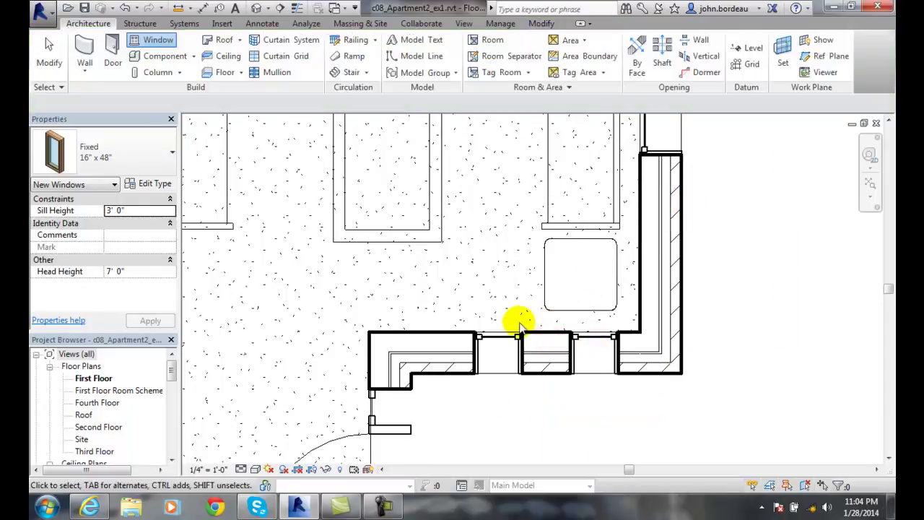
{"action": "key", "text": "Escape"}
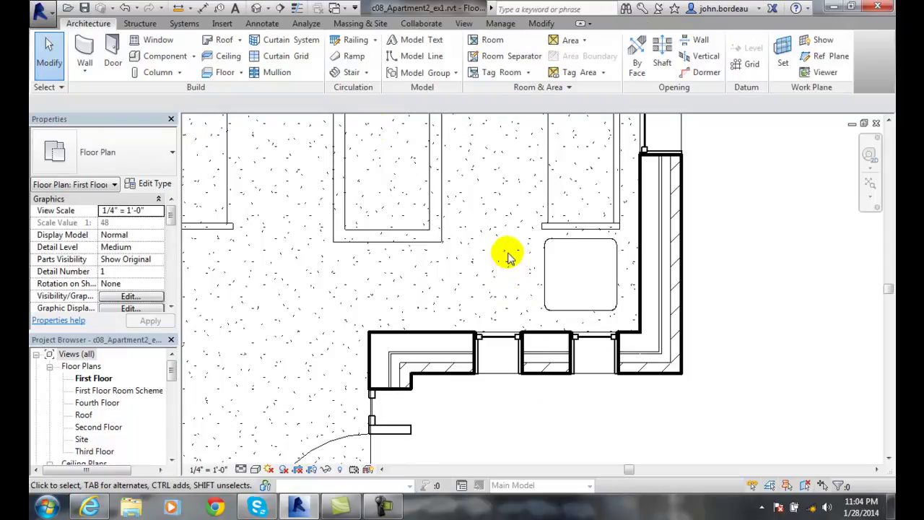
{"action": "left_click", "coordinate": [463, 23]}
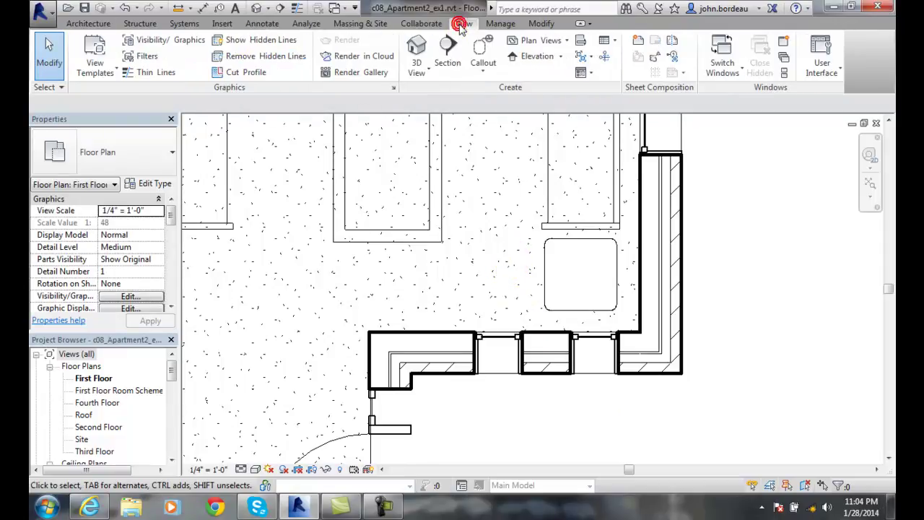
{"action": "left_click", "coordinate": [181, 36]}
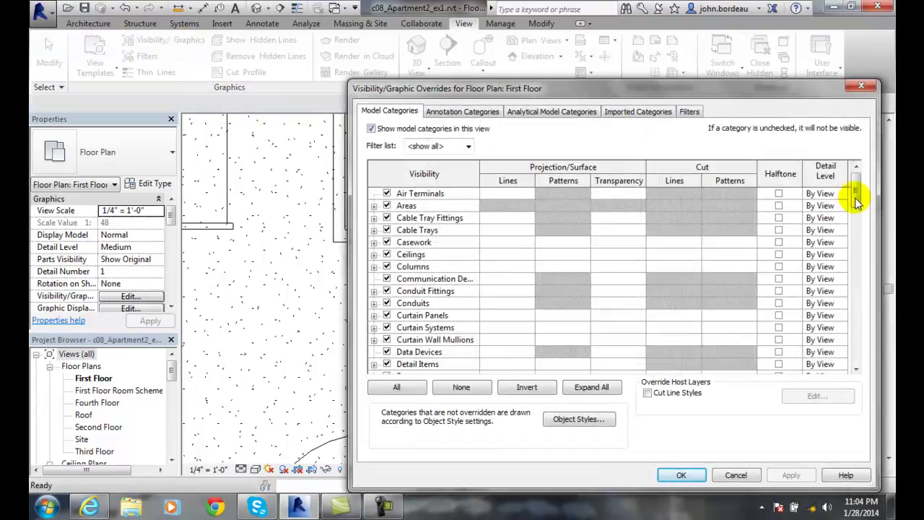
Step: Check Window Tags under Annotation Categories and apply the change
{"action": "left_click", "coordinate": [476, 111]}
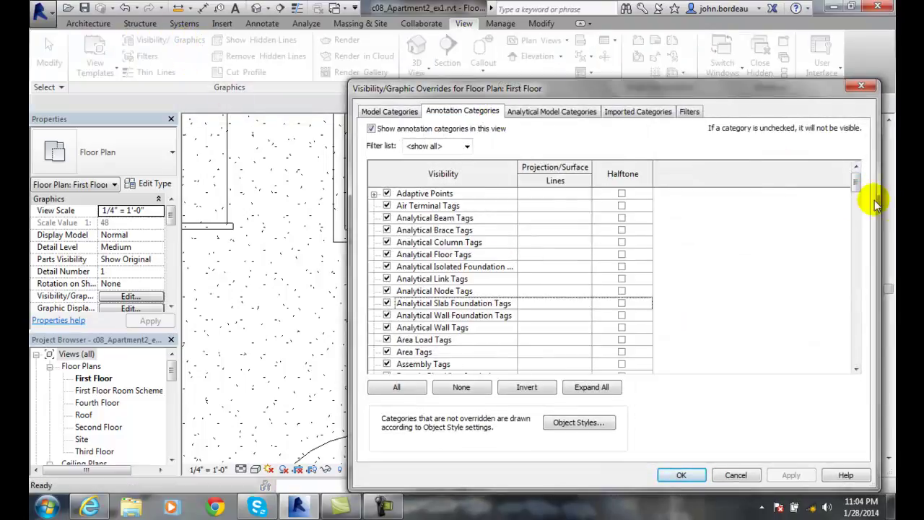
{"action": "left_click_drag", "start_coordinate": [855, 189], "coordinate": [857, 364]}
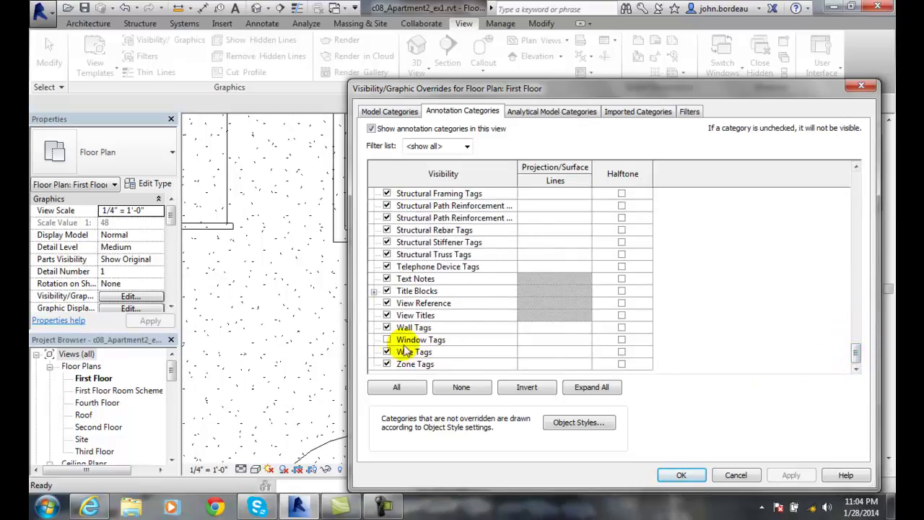
{"action": "left_click", "coordinate": [387, 339]}
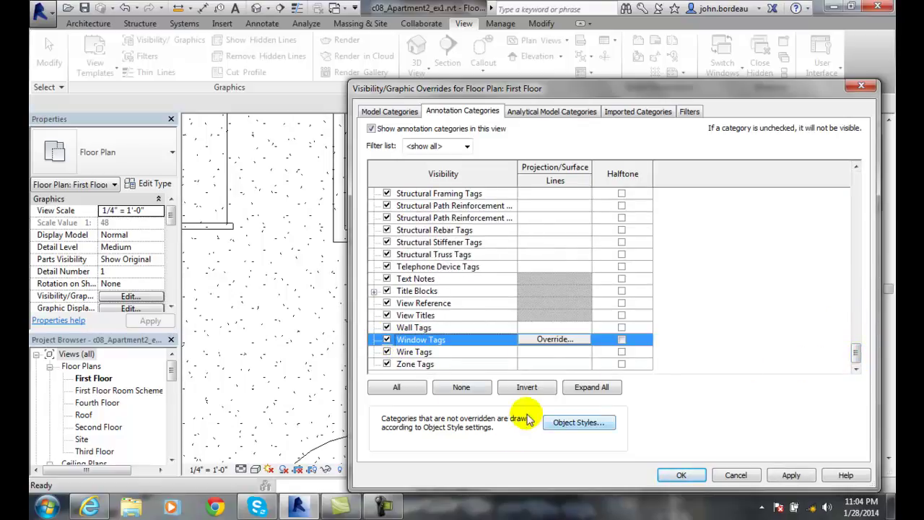
{"action": "left_click", "coordinate": [790, 475]}
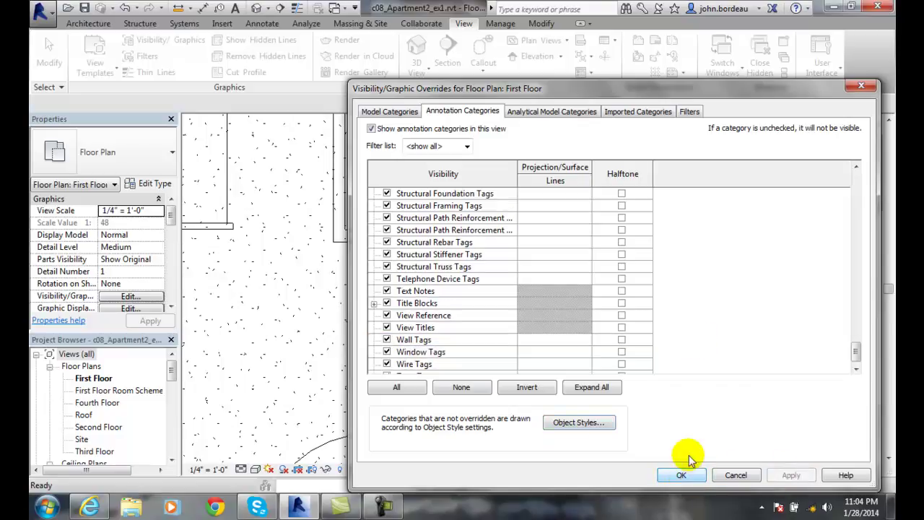
{"action": "mouse_move", "coordinate": [675, 97]}
{"action": "left_mouse_down"}
{"action": "mouse_move", "coordinate": [258, 262]}
{"action": "mouse_move", "coordinate": [252, 141]}
{"action": "mouse_move", "coordinate": [891, 150]}
{"action": "mouse_move", "coordinate": [374, 53]}
{"action": "left_mouse_up"}
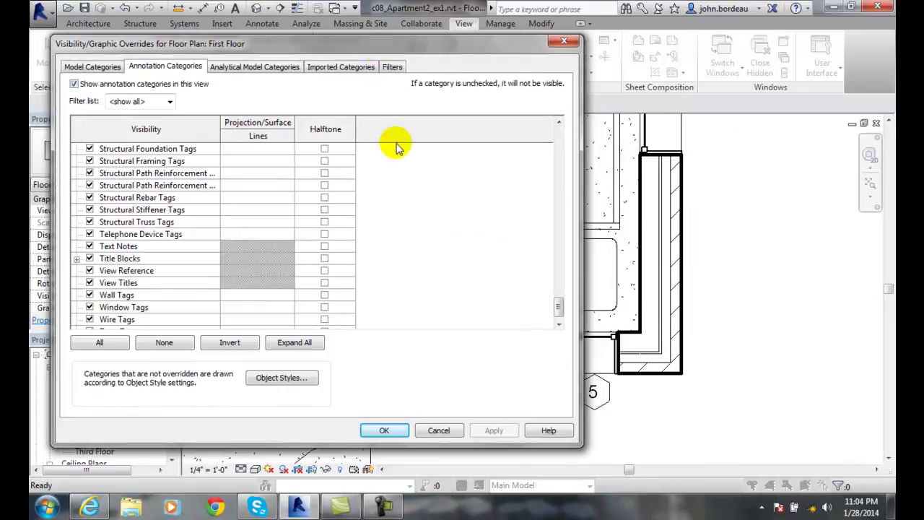
Step: Confirm the visibility overrides with OK and zoom to check window tag 5
{"action": "left_click", "coordinate": [385, 430]}
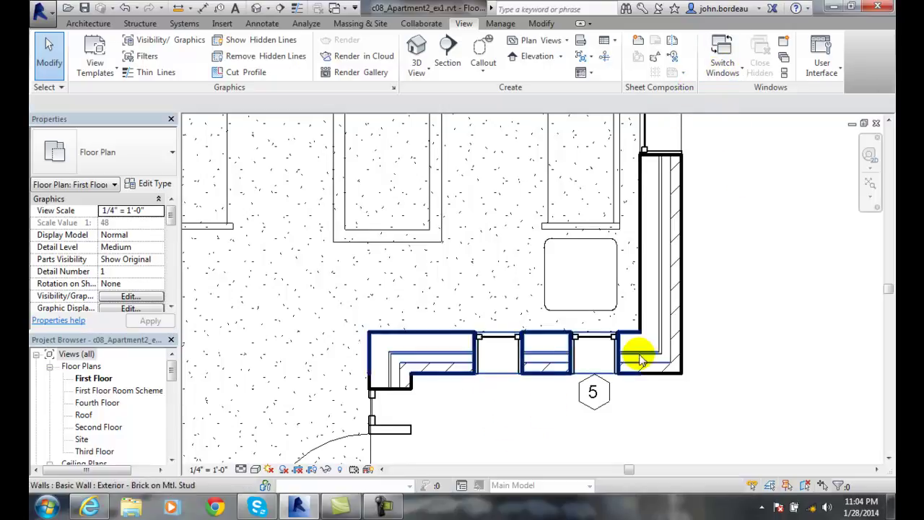
{"action": "scroll", "coordinate": [640, 354], "scroll_direction": "down", "scroll_amount": 1}
{"action": "scroll", "coordinate": [635, 356], "scroll_direction": "down", "scroll_amount": 1}
{"action": "scroll", "coordinate": [620, 368], "scroll_direction": "up", "scroll_amount": 1}
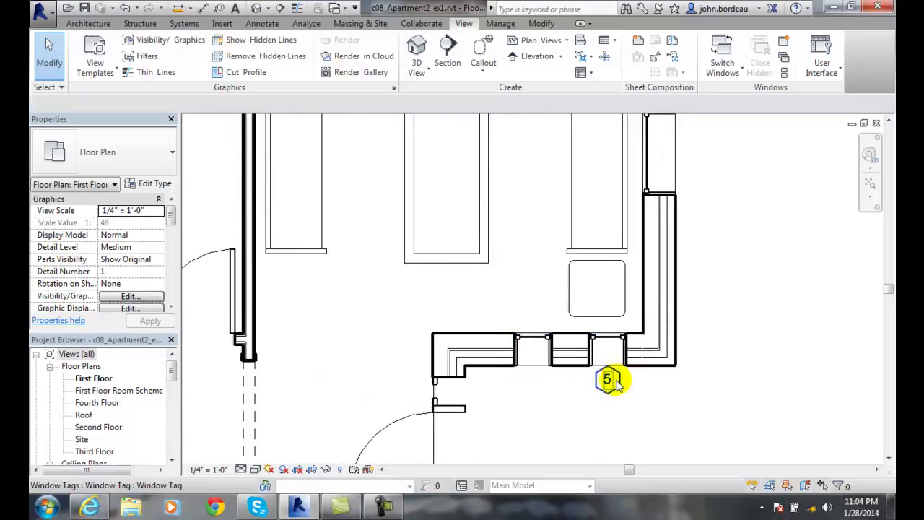
{"action": "scroll", "coordinate": [610, 378], "scroll_direction": "up", "scroll_amount": 1}
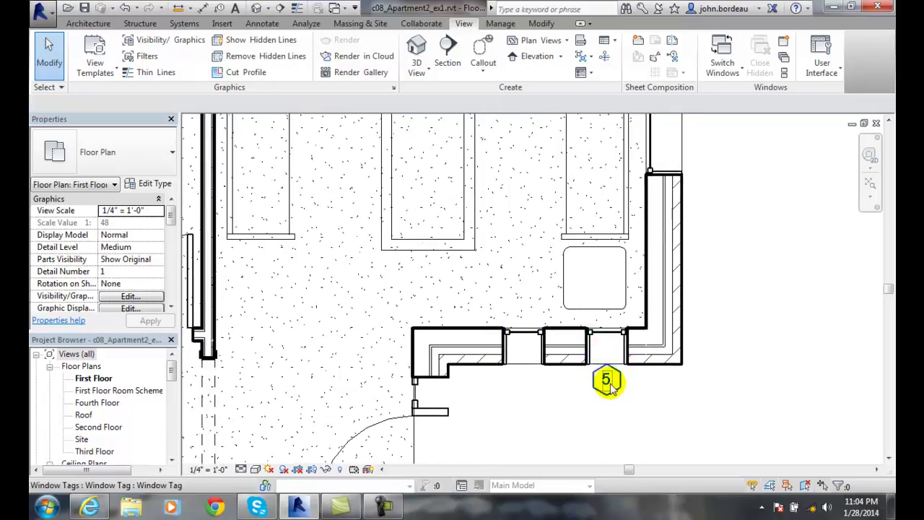